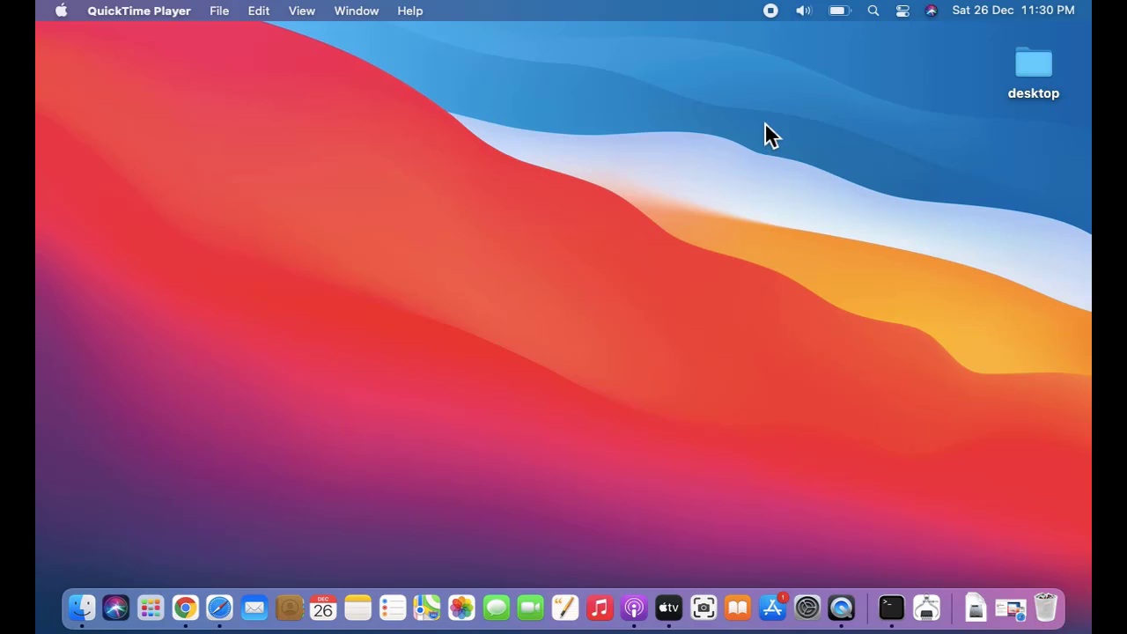
Open the desktop view options, set the icon size to 80×80 and slightly reduce the grid spacing
right_click(766, 132)
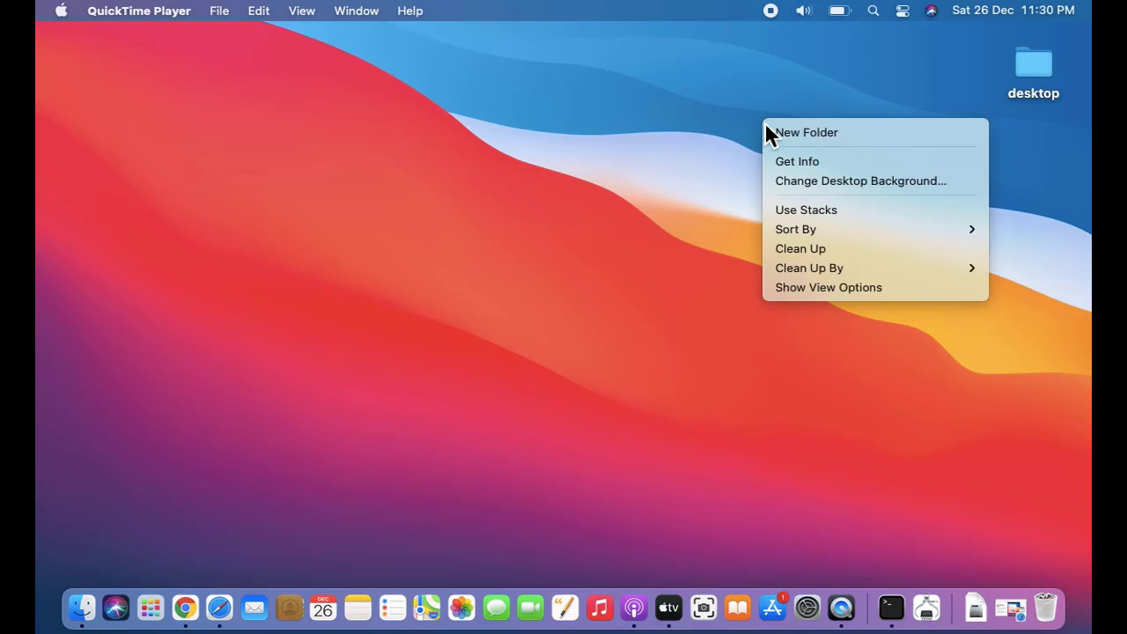
left_click(828, 287)
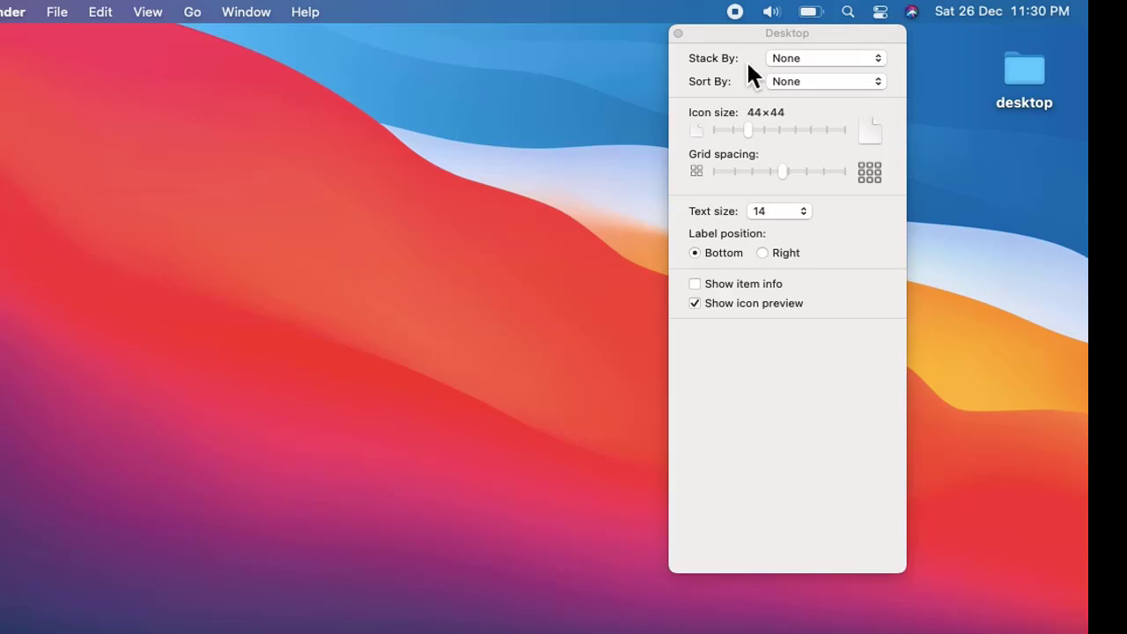
left_click_drag(739, 34, 529, 96)
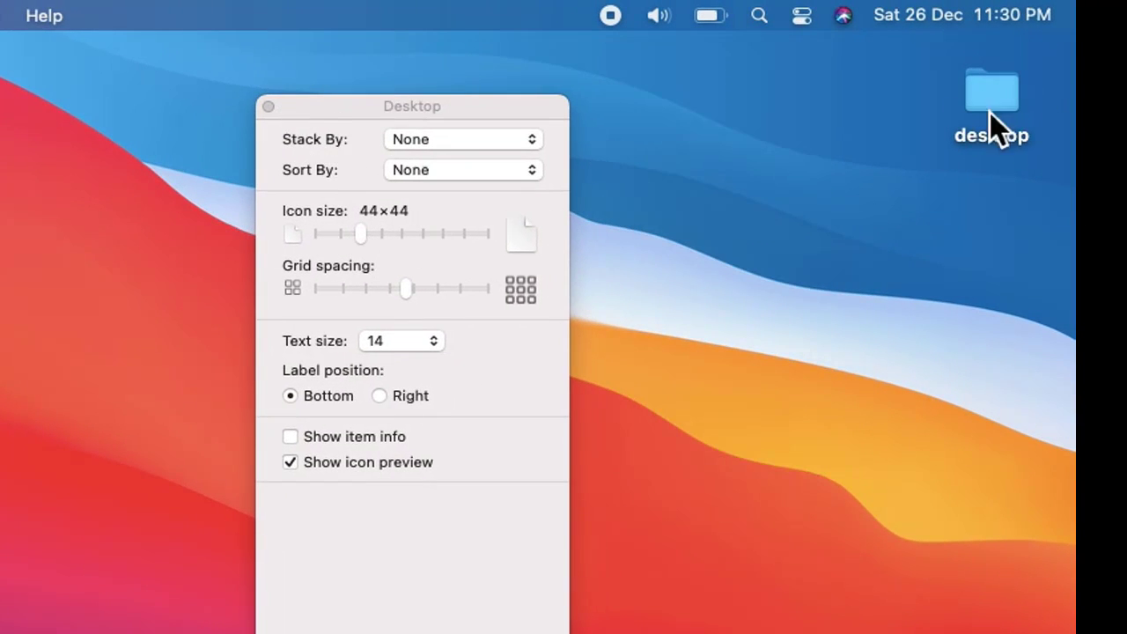
left_click(364, 239)
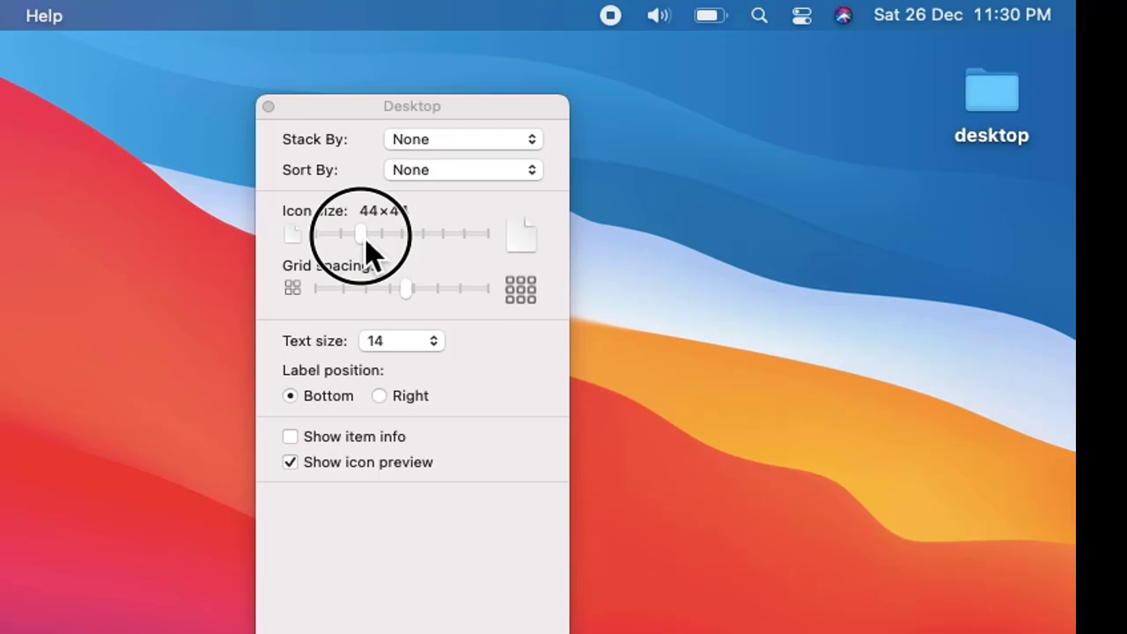
left_click_drag(366, 239, 422, 235)
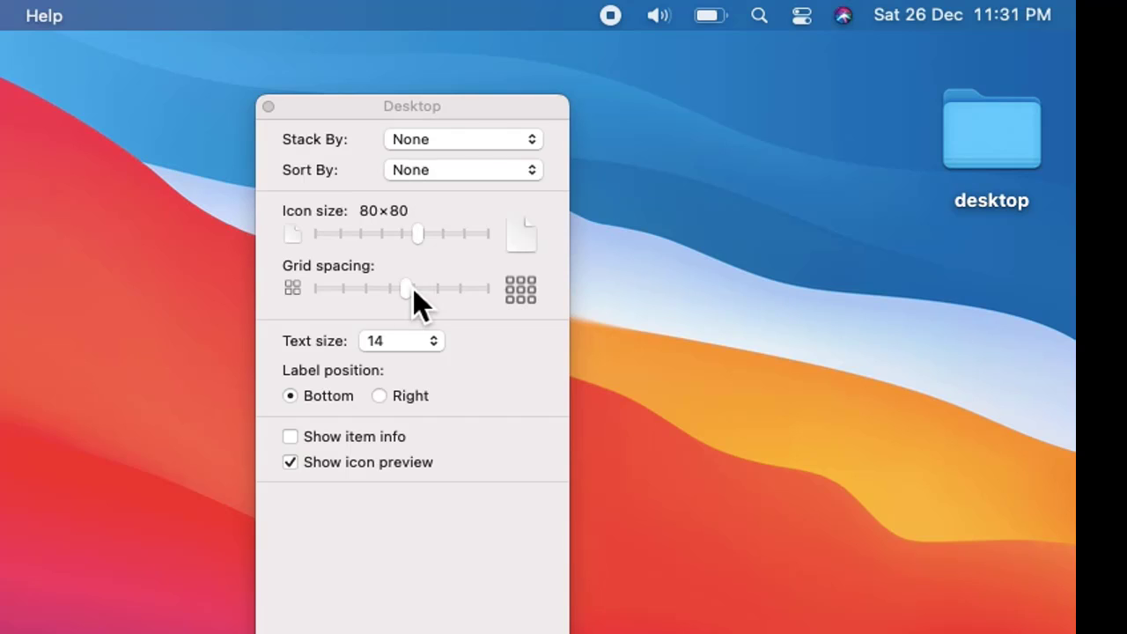
mouse_move(413, 289)
left_mouse_down()
mouse_move(444, 293)
mouse_move(408, 293)
left_mouse_up()
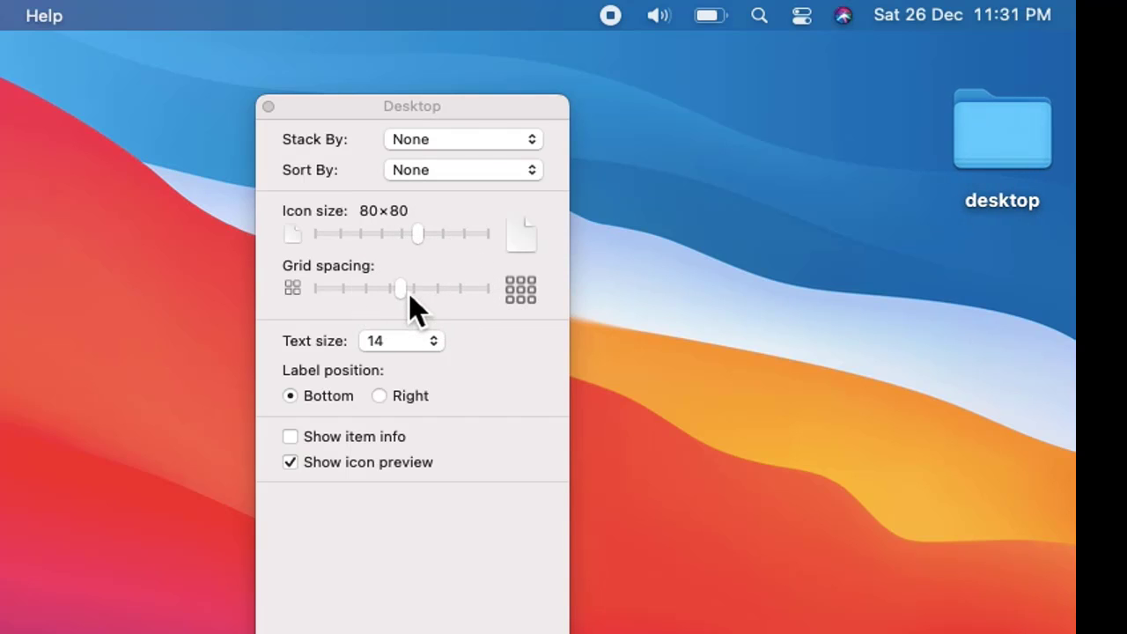
Create a new folder on the desktop and name it with the person's first name
right_click(695, 259)
left_click(742, 273)
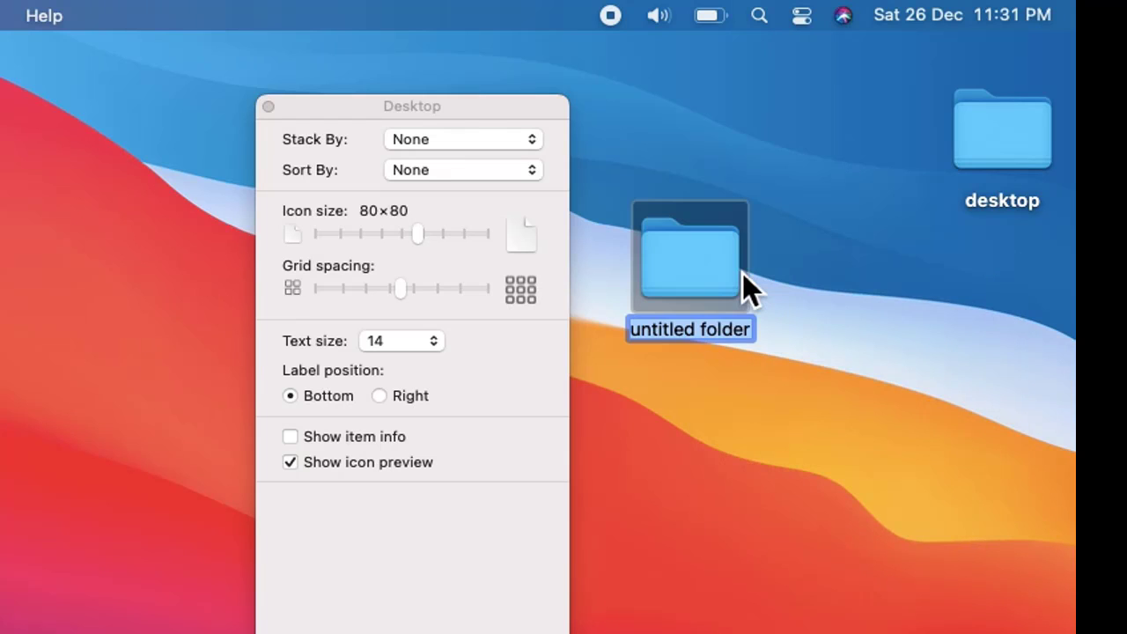
type("amit")
left_click(779, 465)
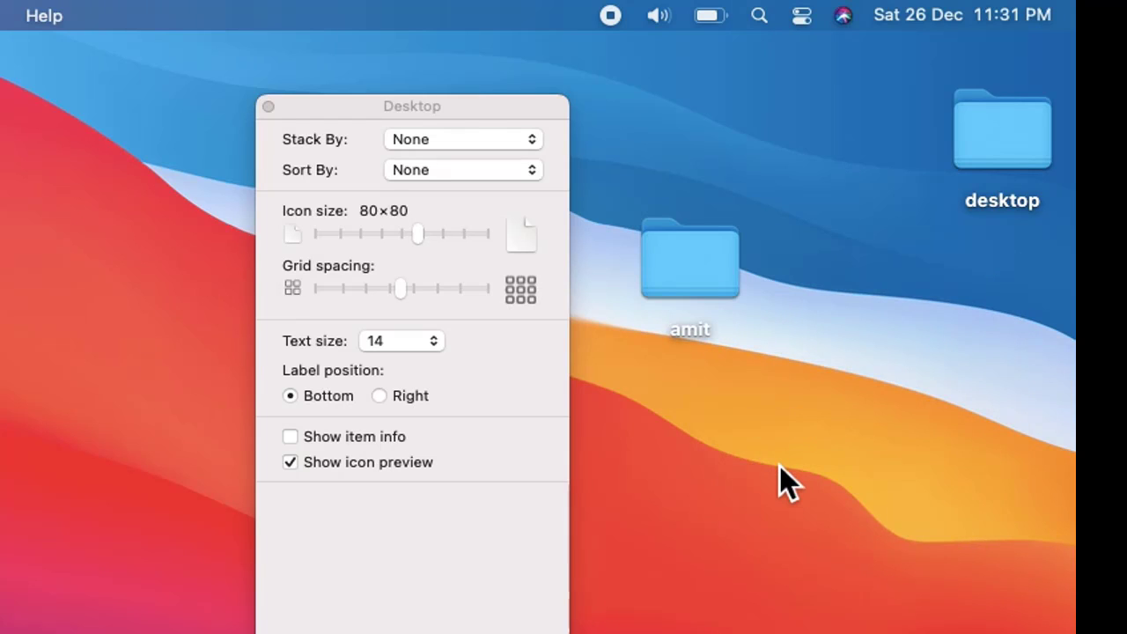
Create another new folder on the desktop and name it demo
right_click(779, 465)
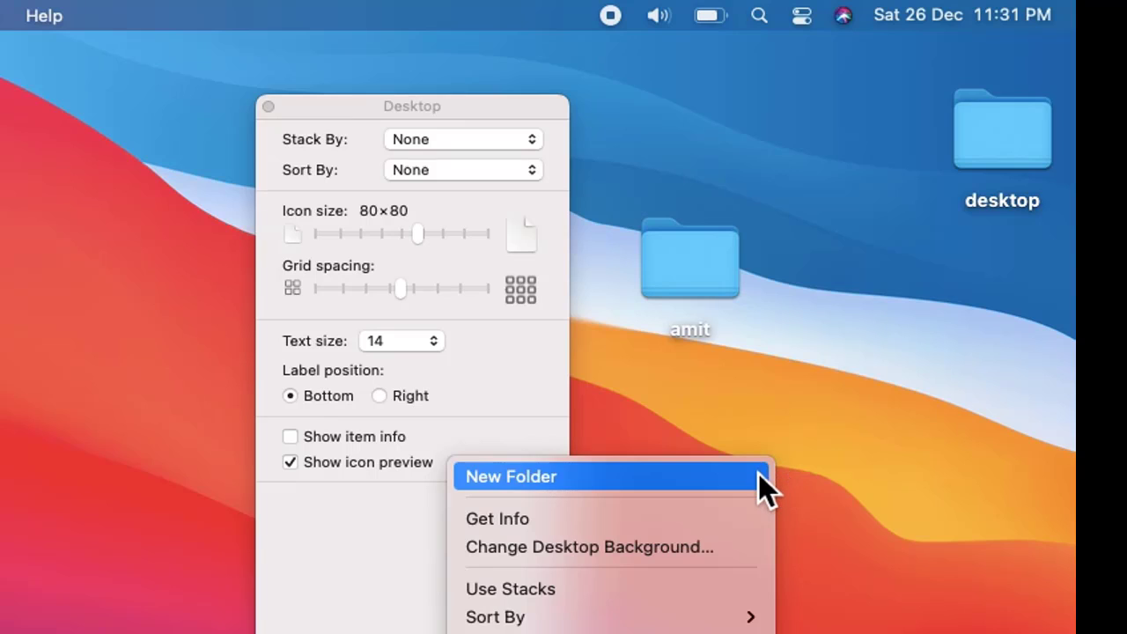
left_click(758, 473)
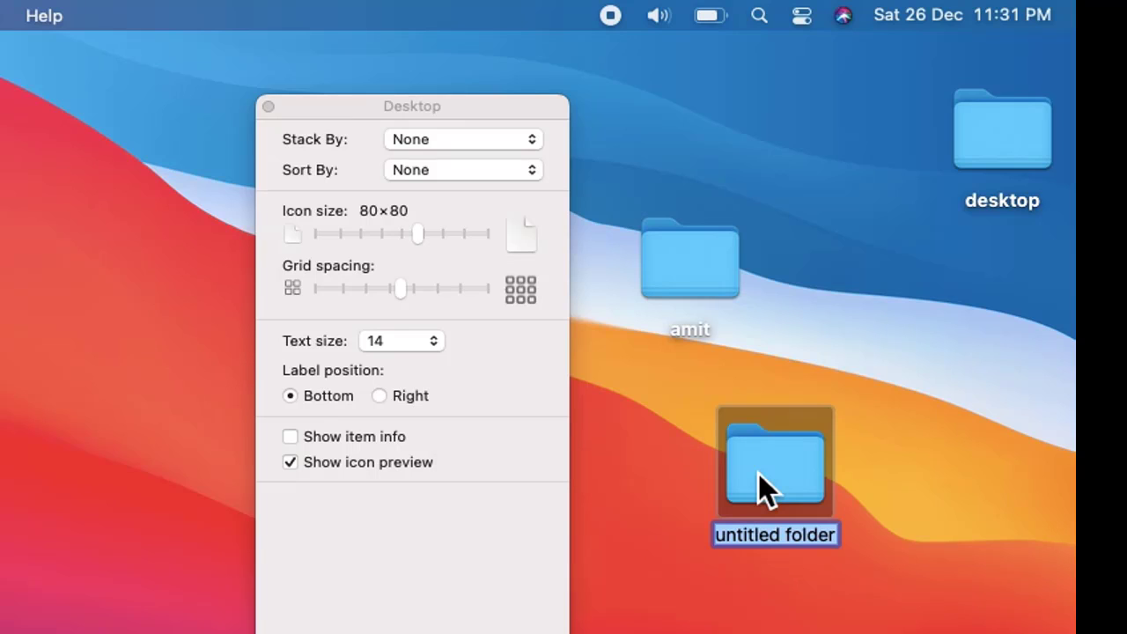
type("demo")
left_click(767, 298)
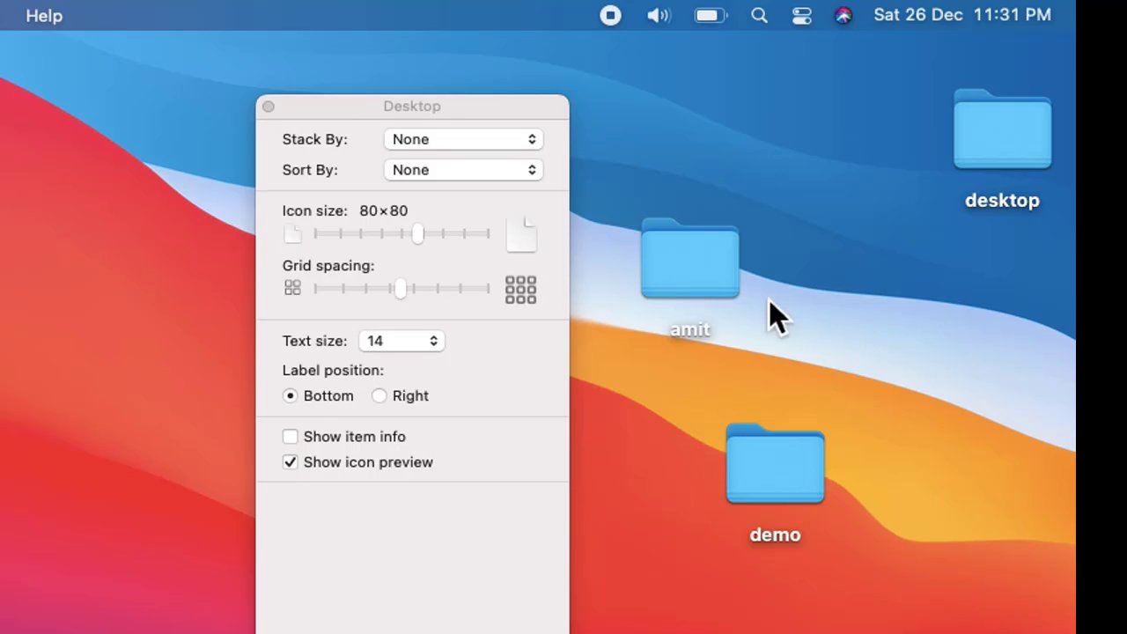
Move the two new folders into a column below the desktop folder
left_click_drag(722, 271, 1022, 321)
left_click_drag(795, 481, 1013, 480)
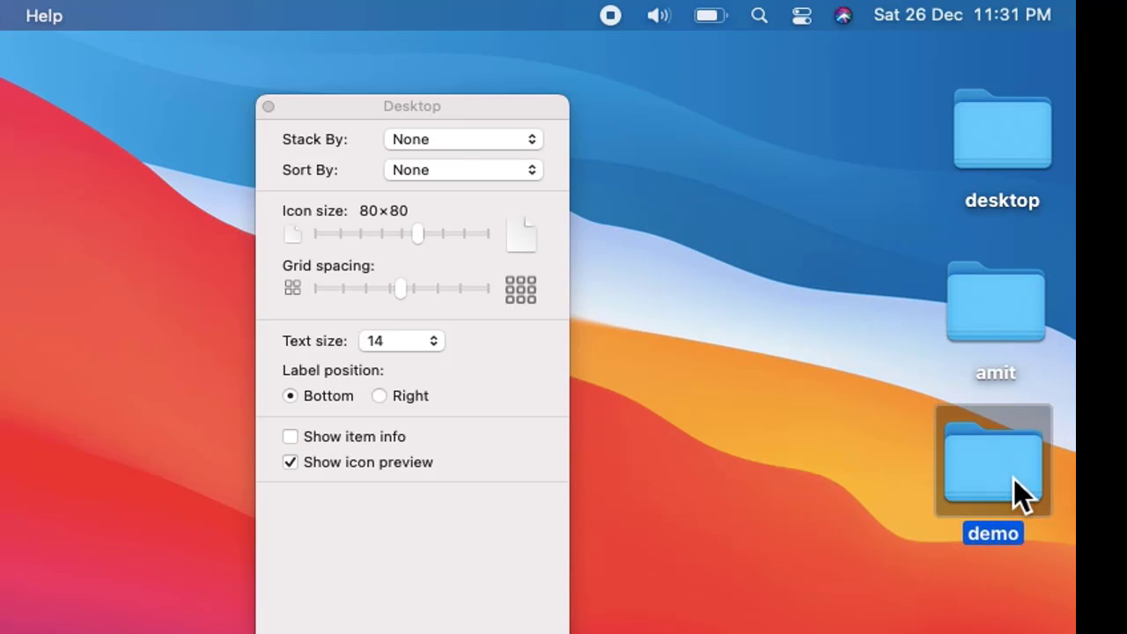
left_click(649, 384)
Raise the grid spacing to nearly its maximum and shift the three desktop folders away from the screen edge
left_click(405, 290)
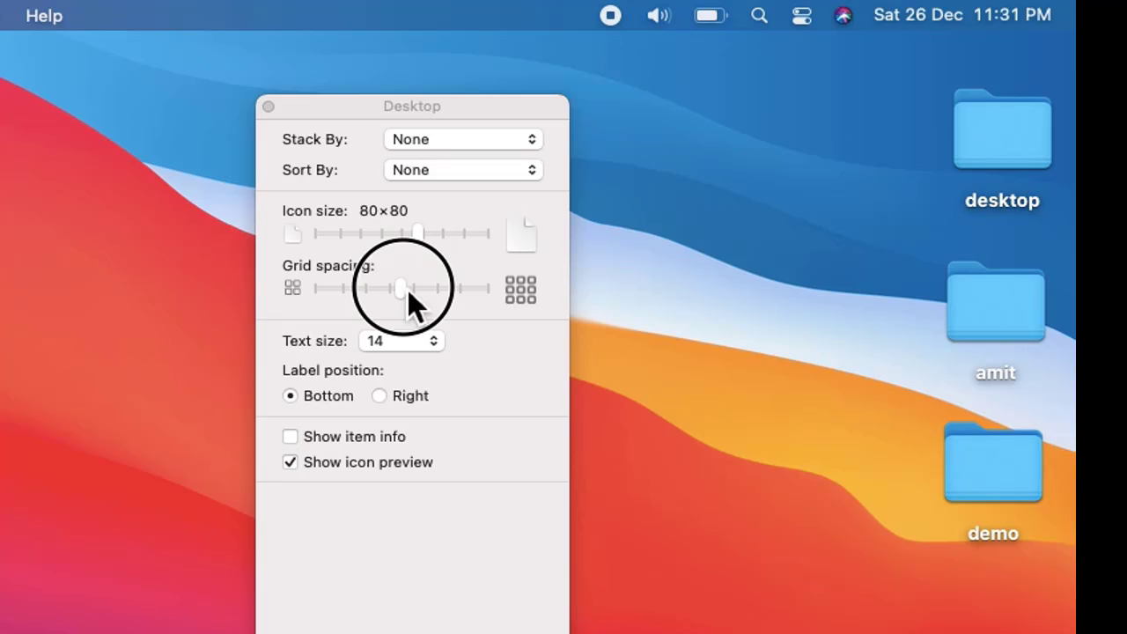
left_click_drag(408, 290, 486, 301)
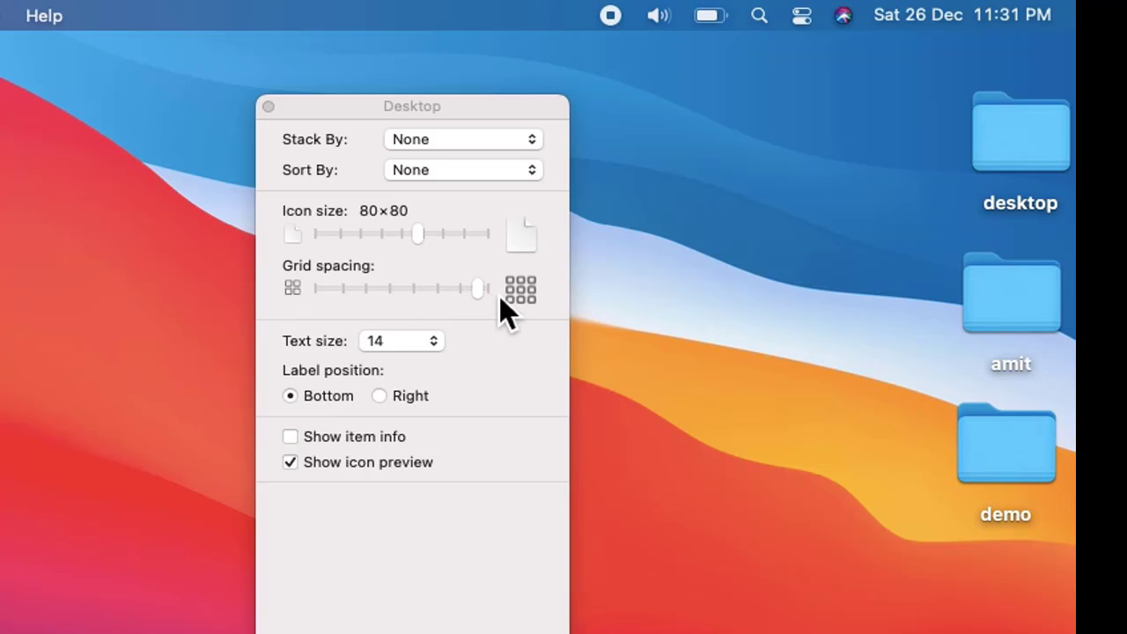
left_click_drag(1068, 138, 1012, 151)
left_click(1010, 284)
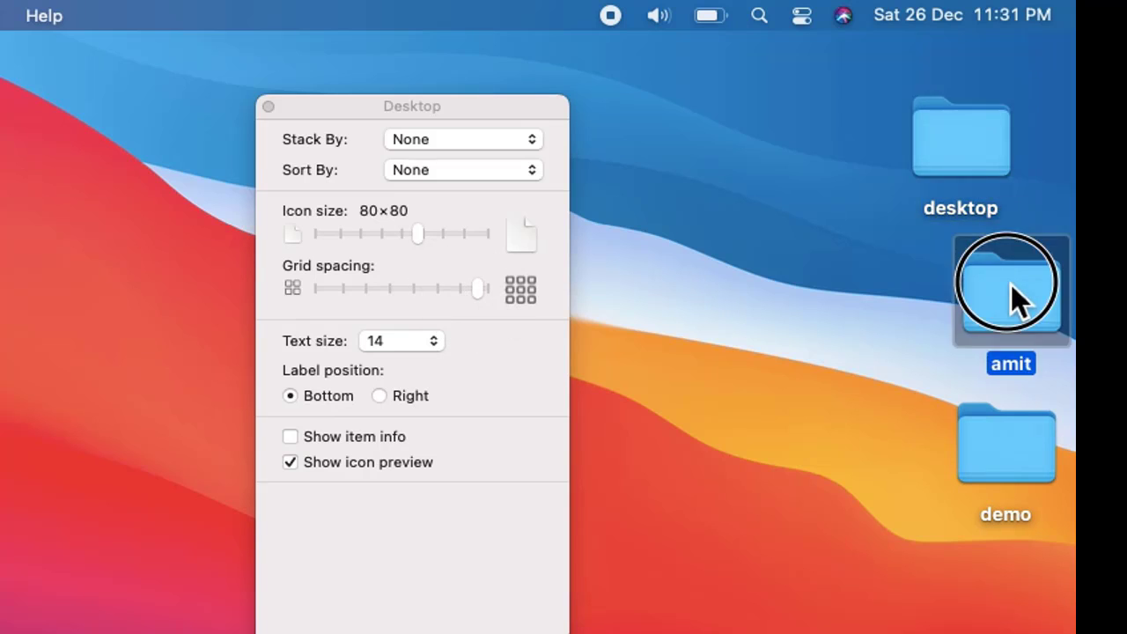
left_click_drag(1010, 284, 966, 285)
left_click(1009, 434)
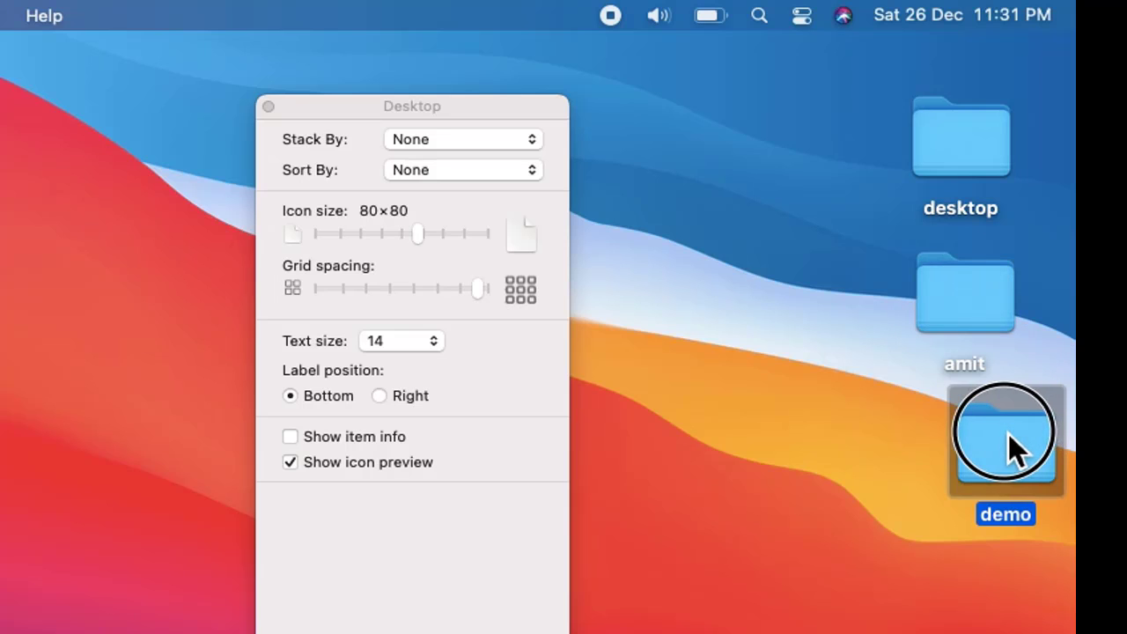
left_click_drag(1009, 434, 972, 432)
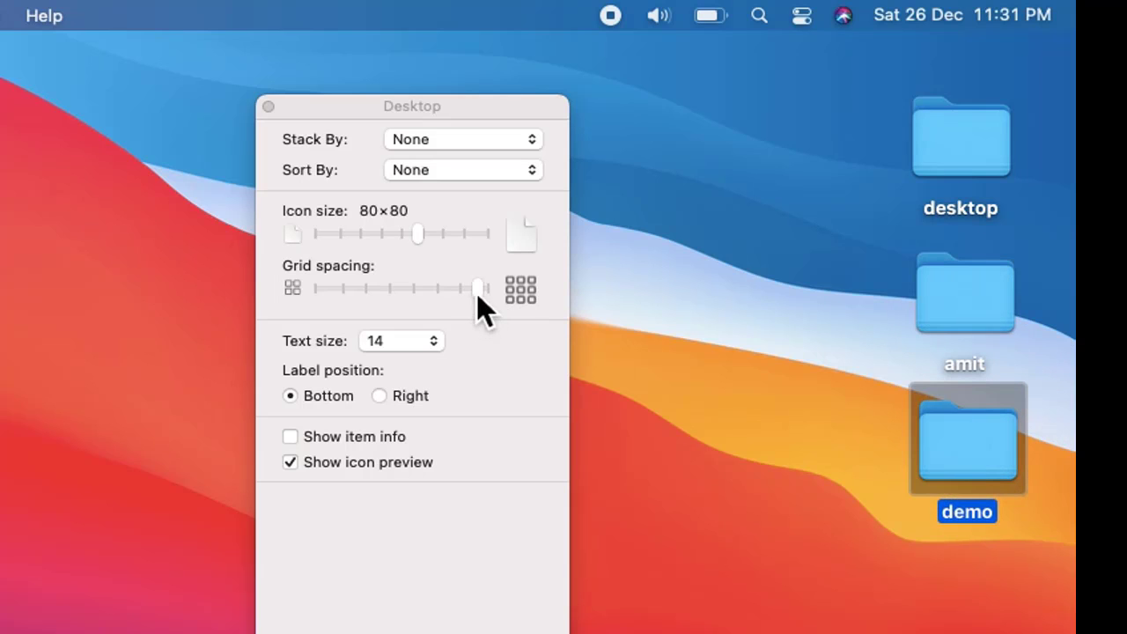
Reduce the desktop icons' grid spacing to the third mark of its scale
left_click_drag(478, 291, 363, 287)
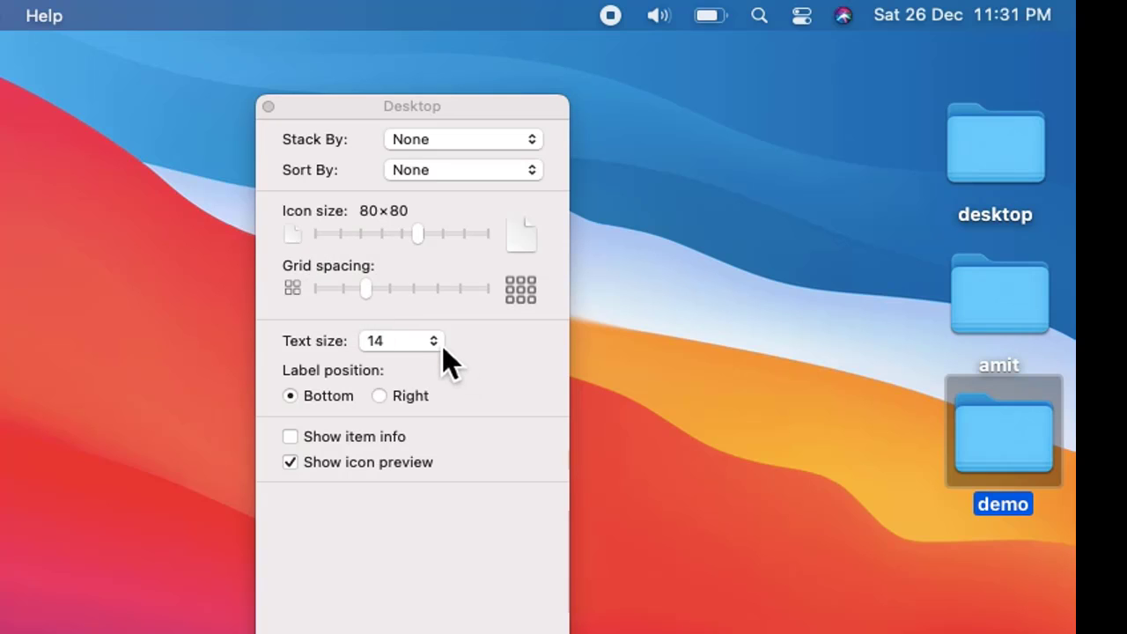
left_click(858, 315)
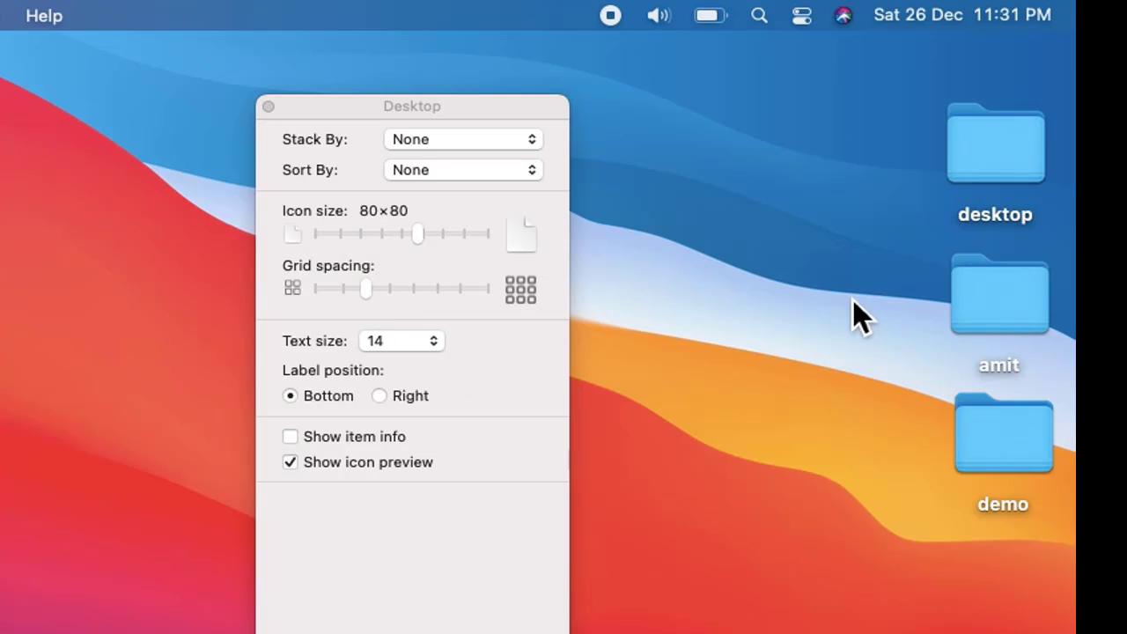
Set the icon label text size to 16, try 11, and return it to 16
left_click(431, 345)
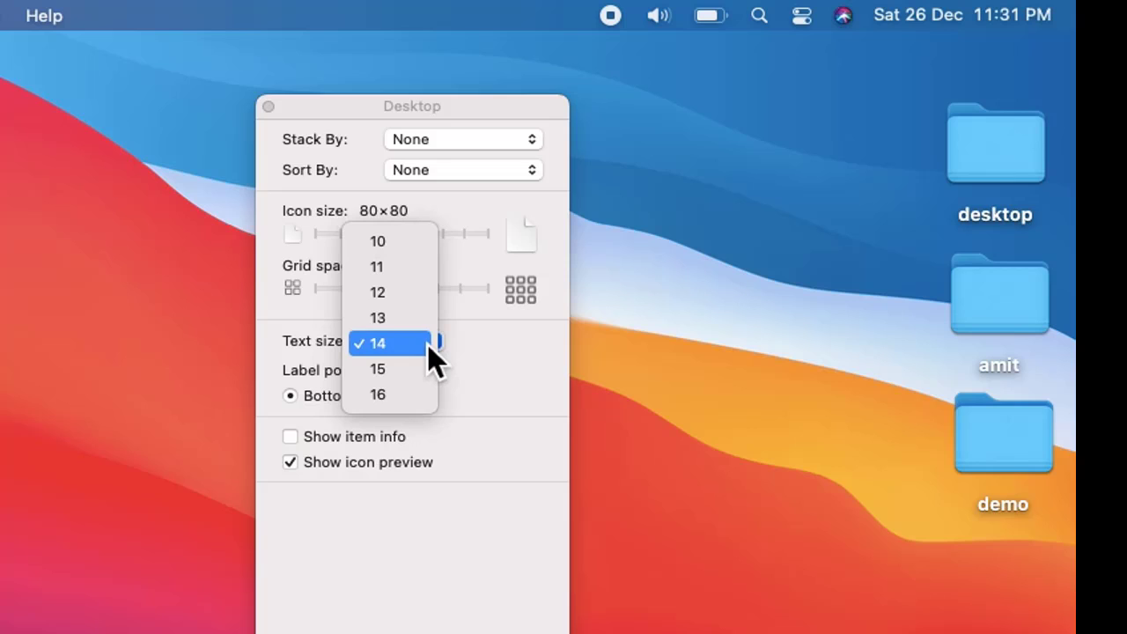
left_click(395, 394)
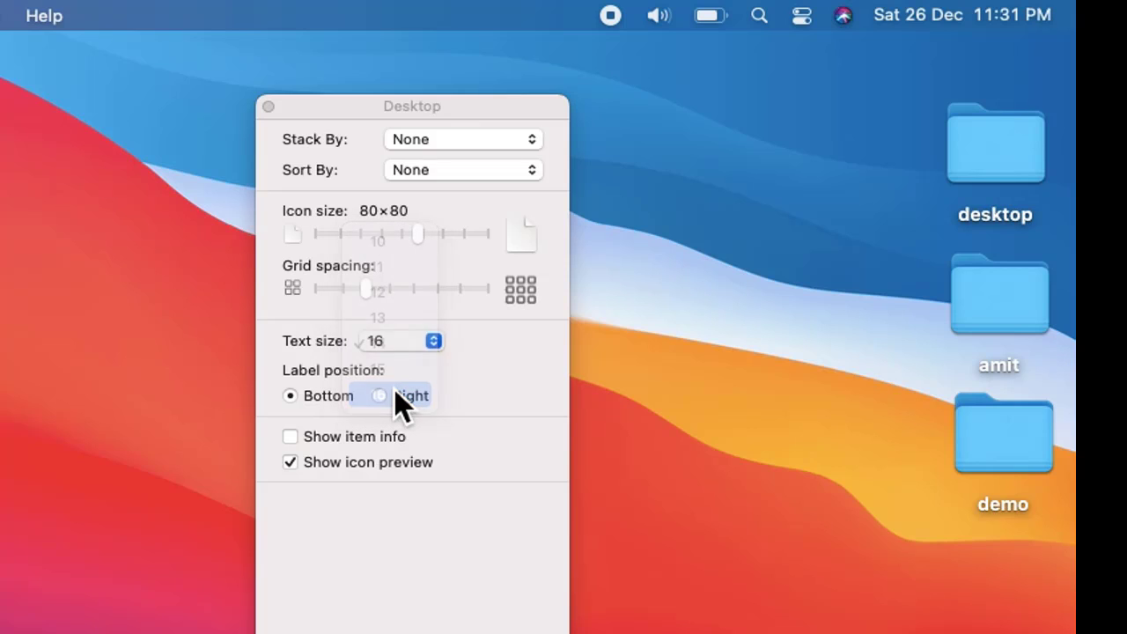
left_click(428, 338)
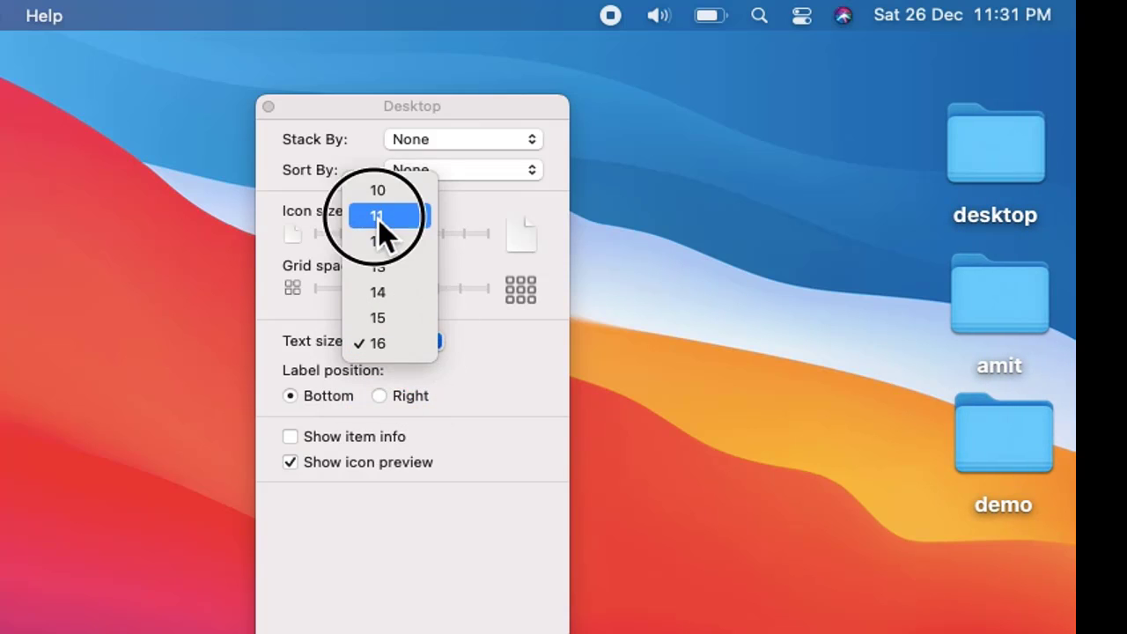
left_click(378, 219)
left_click(434, 344)
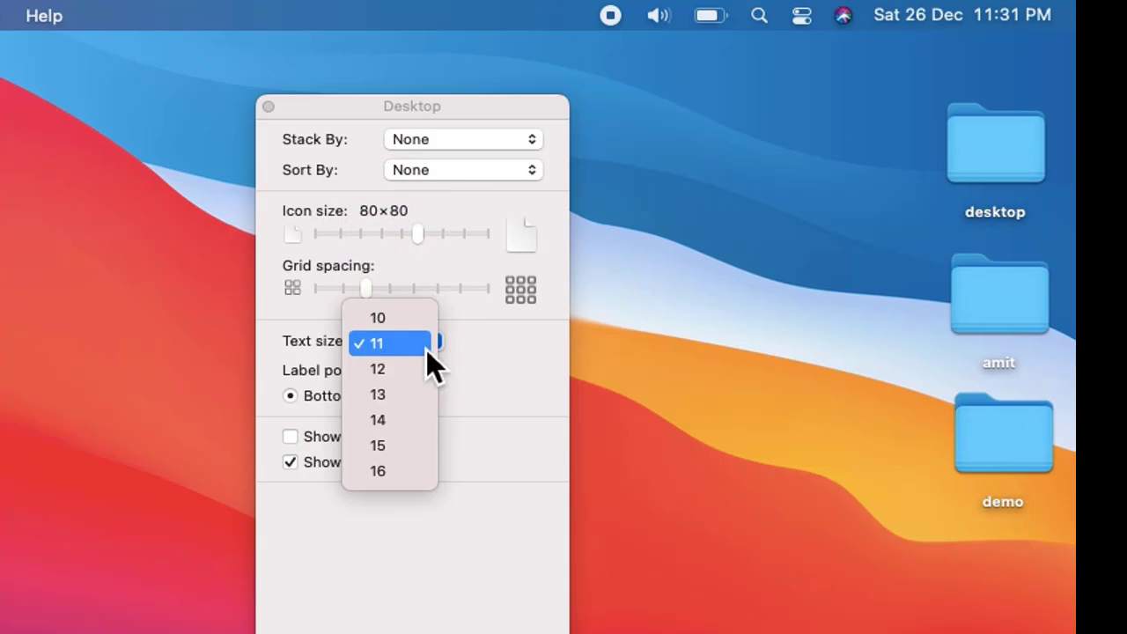
left_click(402, 472)
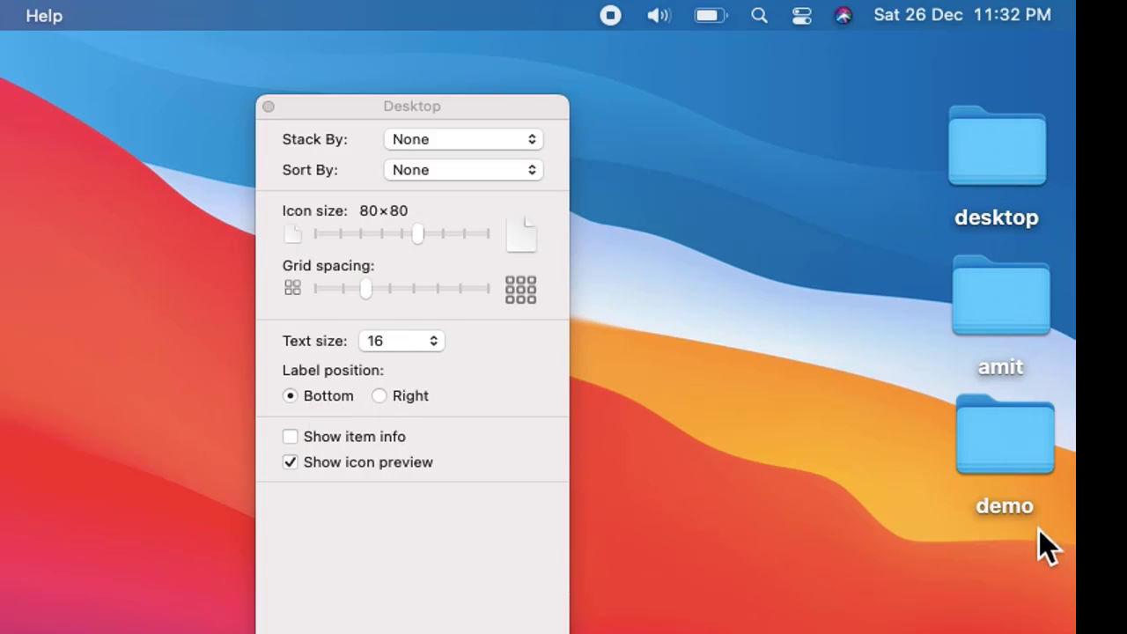
Try the Right label position with the demo folder moved slightly down, and return the labels to Bottom
left_click(379, 397)
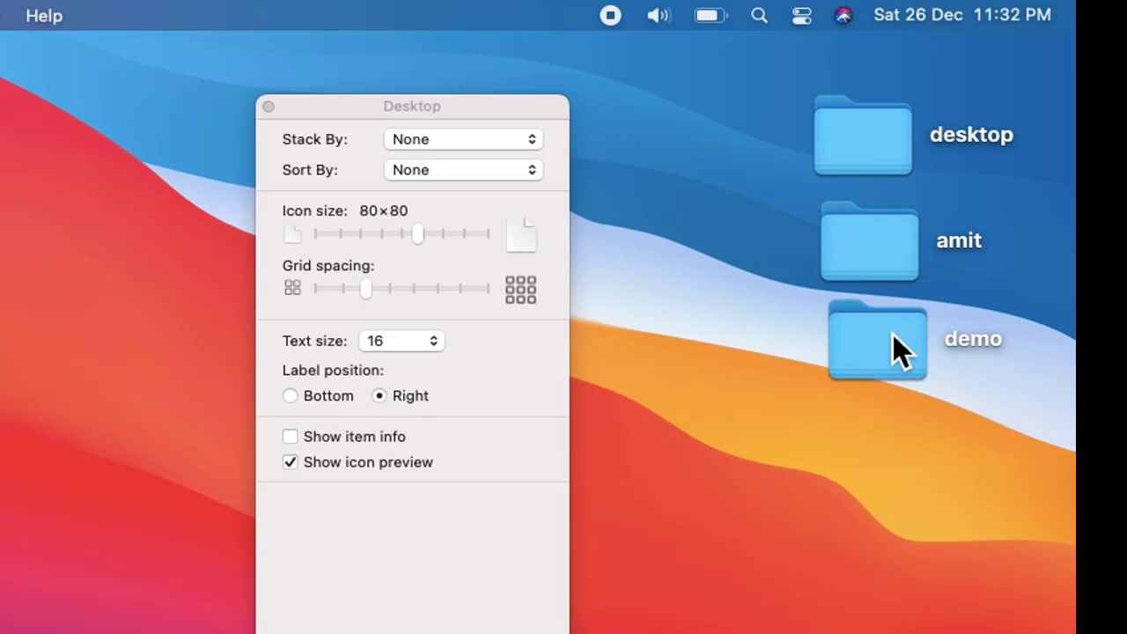
left_click_drag(893, 335, 890, 362)
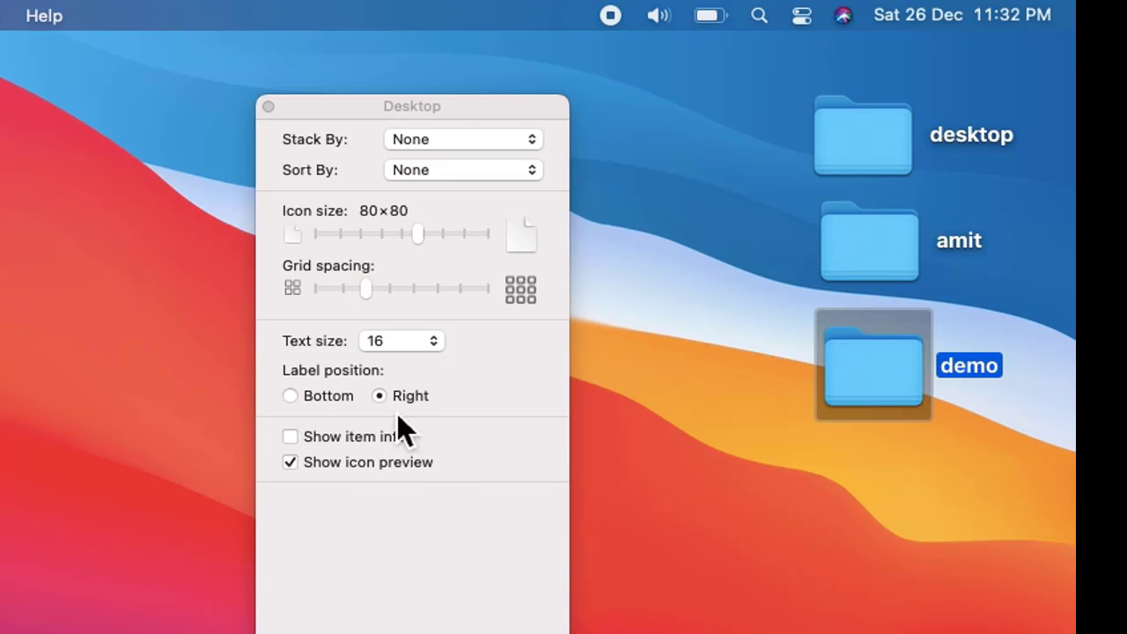
left_click(290, 397)
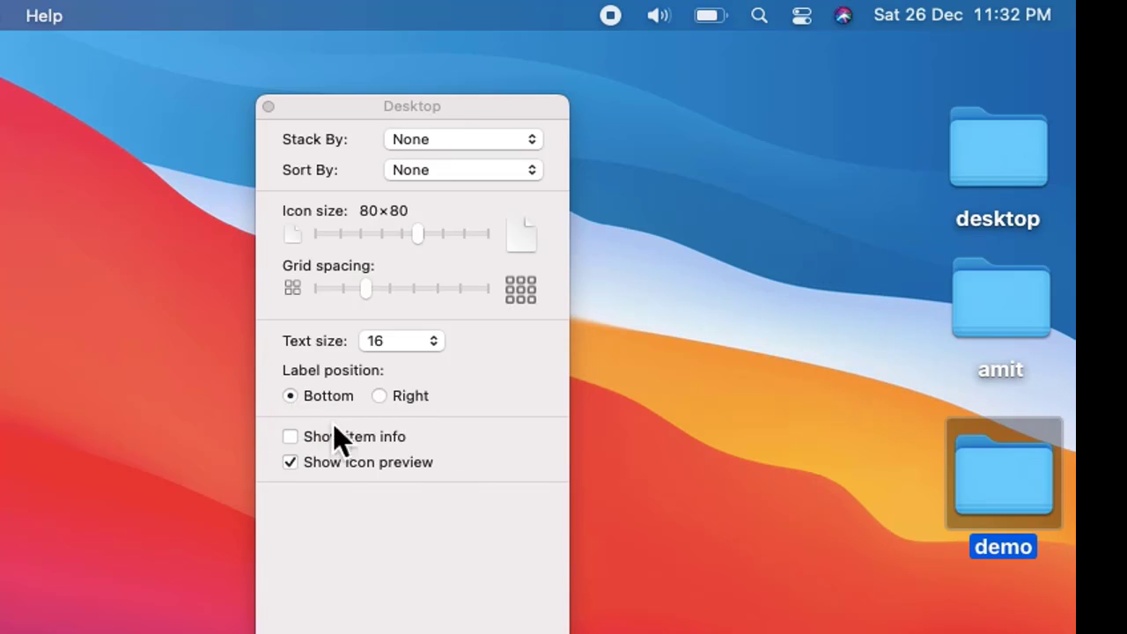
Enable item info under the desktop folders to try it out, and disable it again
left_click(297, 438)
left_click(296, 439)
left_click(292, 441)
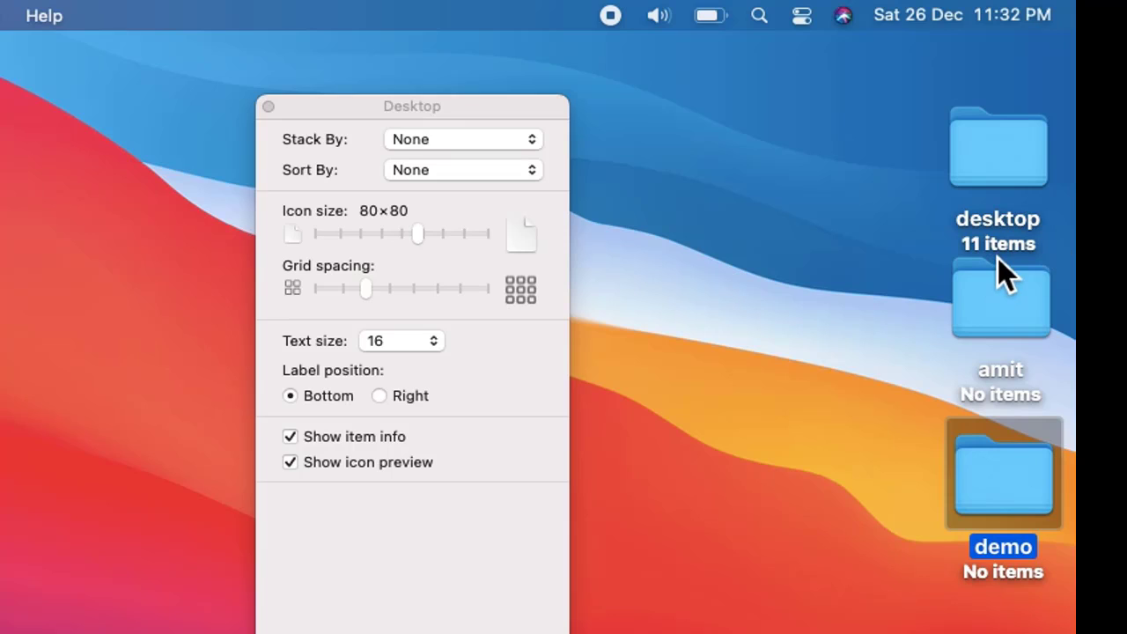
left_click(296, 438)
left_click(295, 467)
Review the available Stack By options for the desktop, leaving the setting at None
left_click(502, 139)
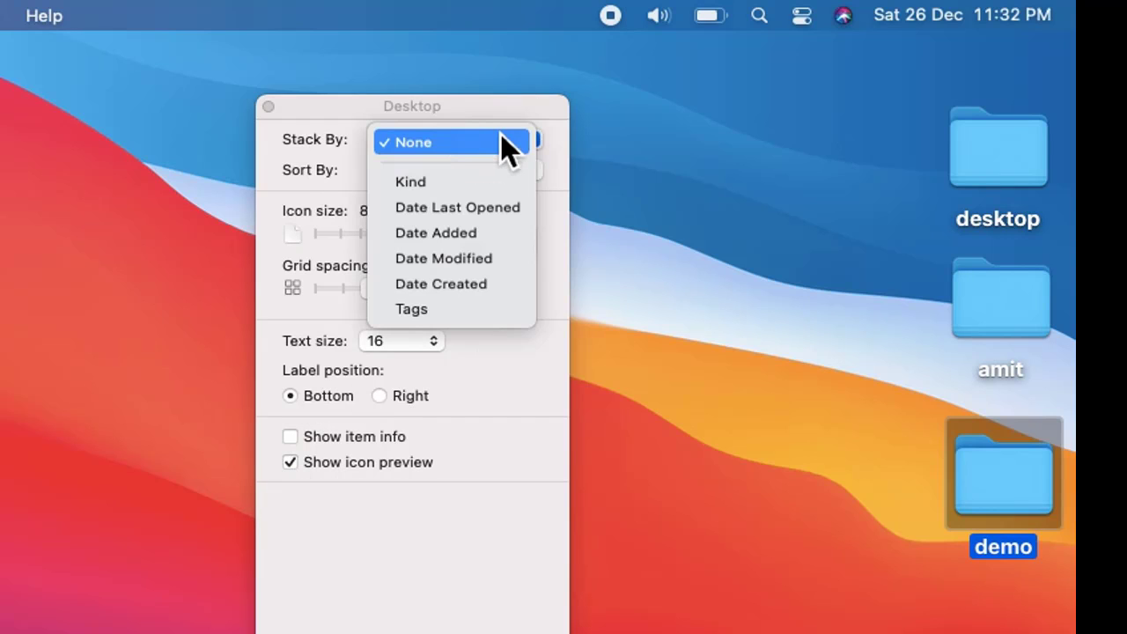
left_click(502, 141)
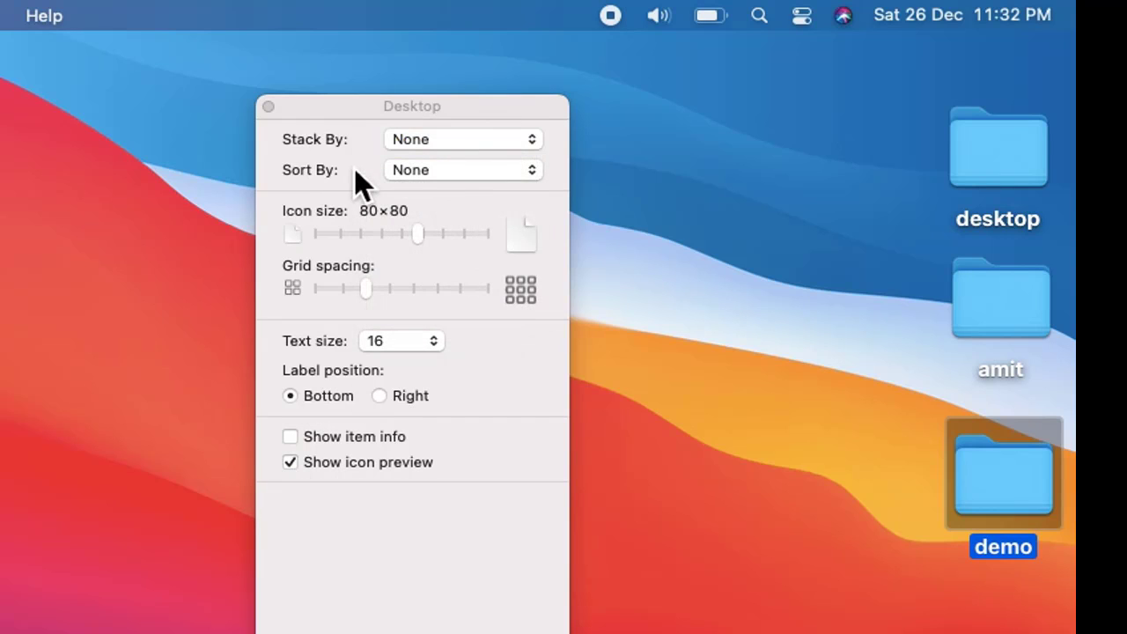
left_click(527, 144)
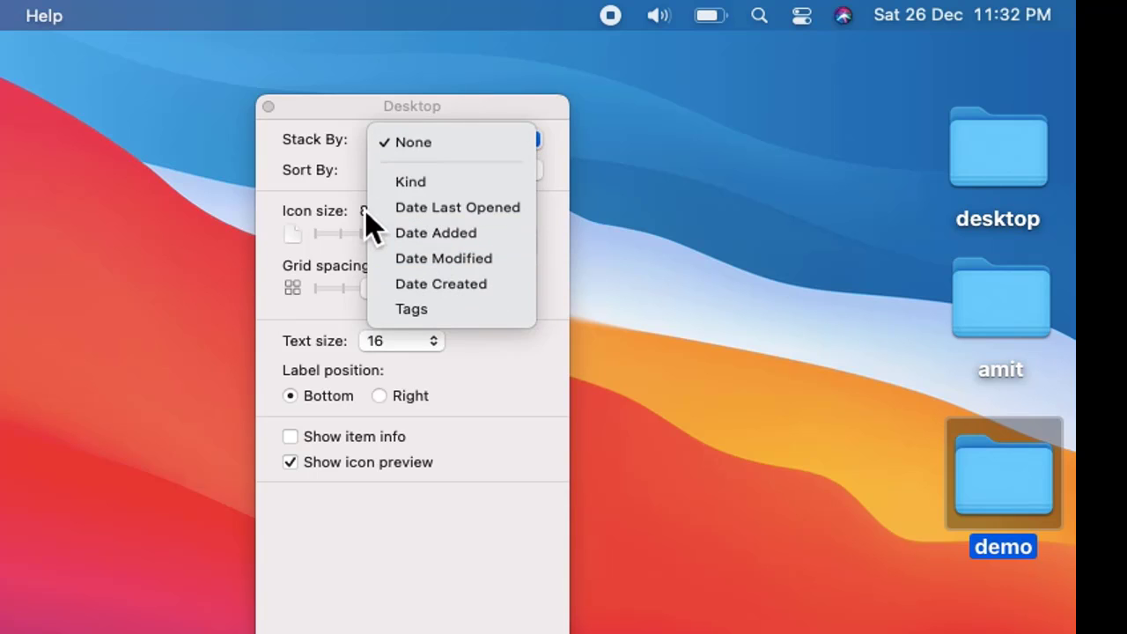
left_click(347, 190)
Sort the desktop items by Name and close the view options
left_click(460, 169)
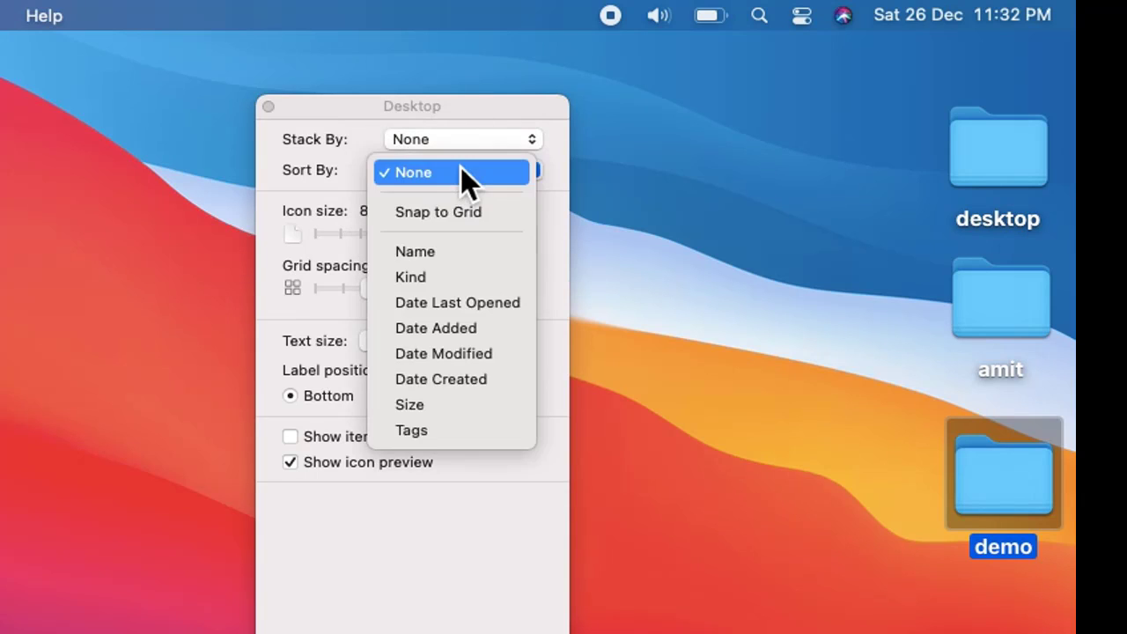
left_click(465, 253)
left_click(825, 237)
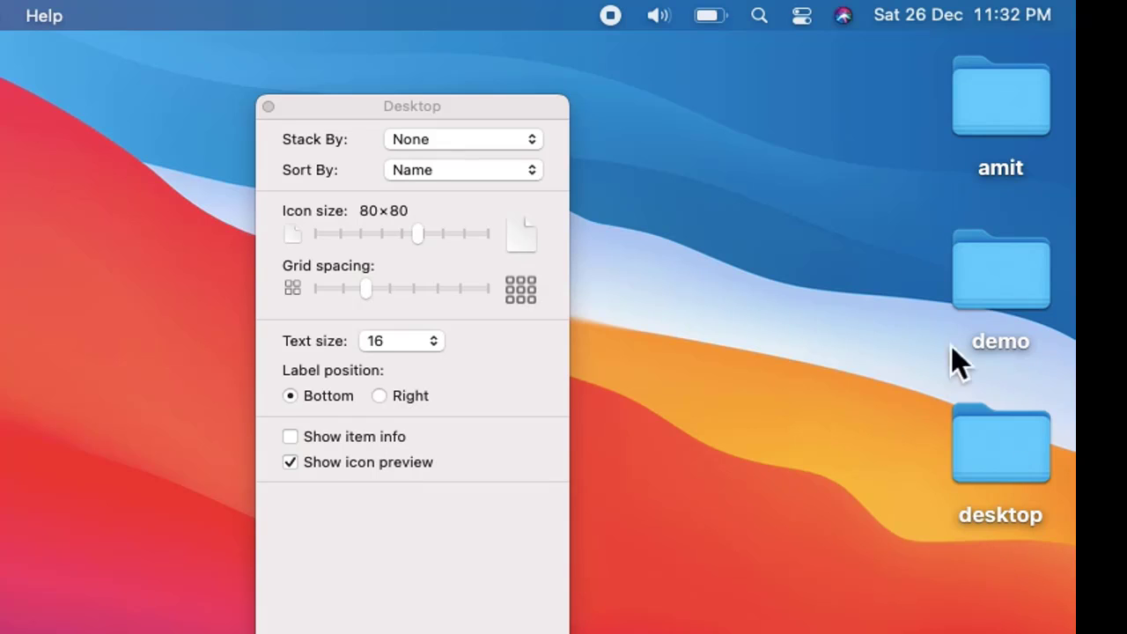
left_click(268, 107)
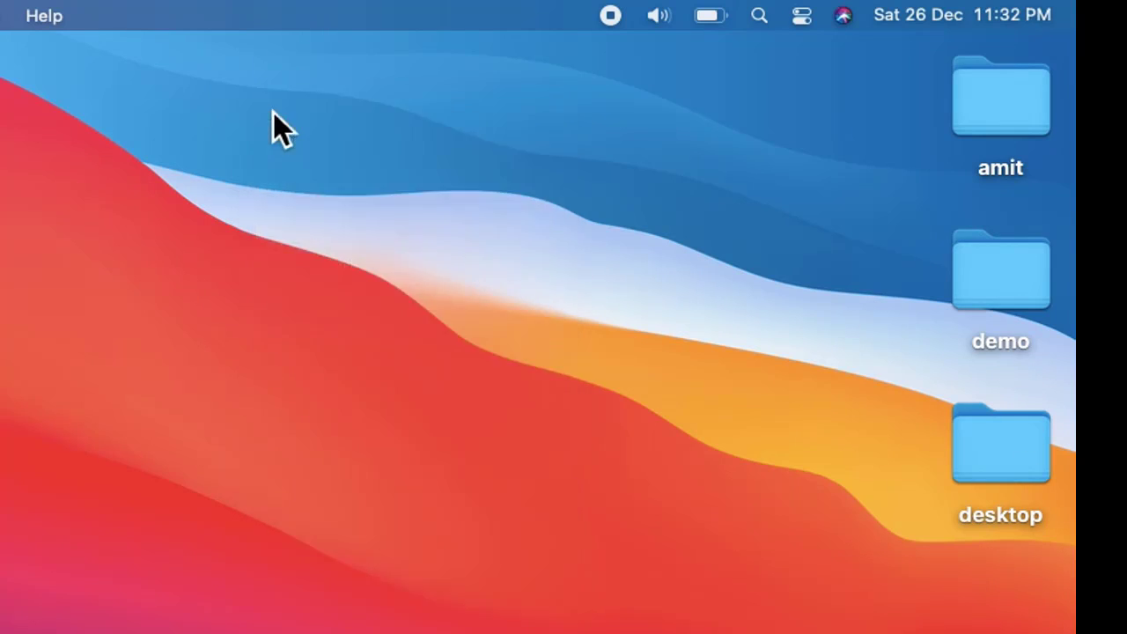